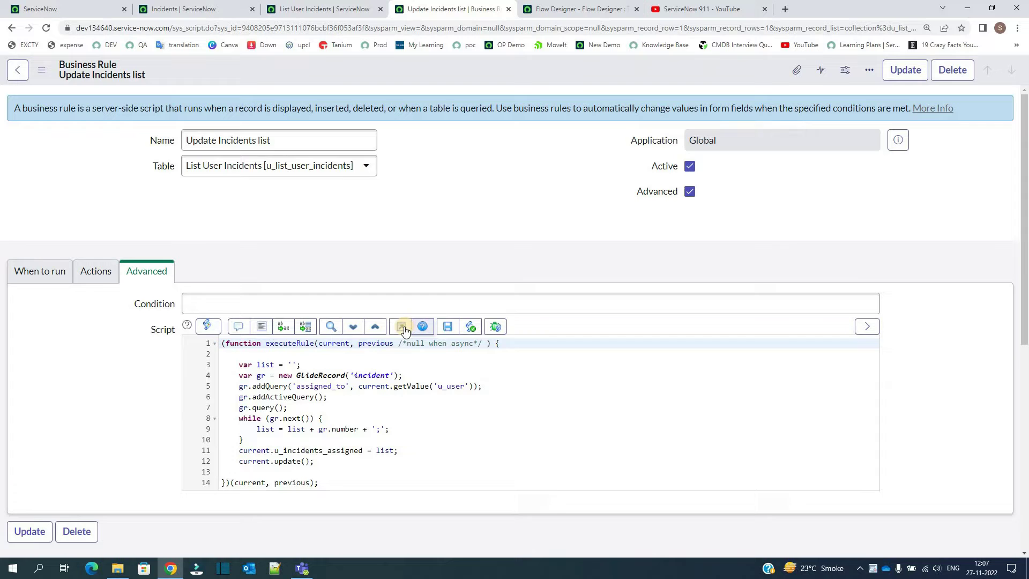
Enlarge the business rule script and highlight its list variable, incident table and u_incidents_assigned field.
click(401, 327)
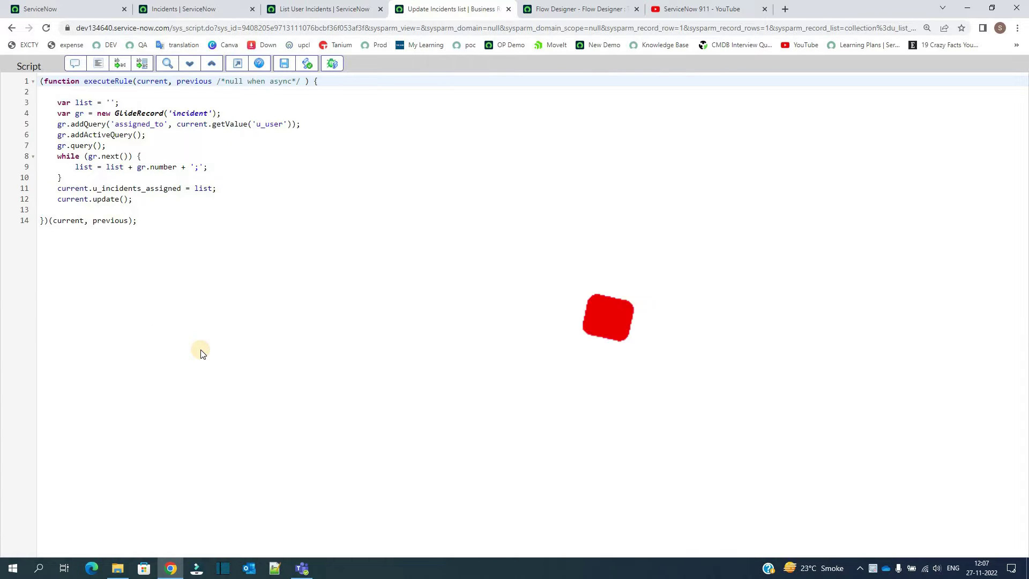
key(ctrl+plus)
key(ctrl+plus)
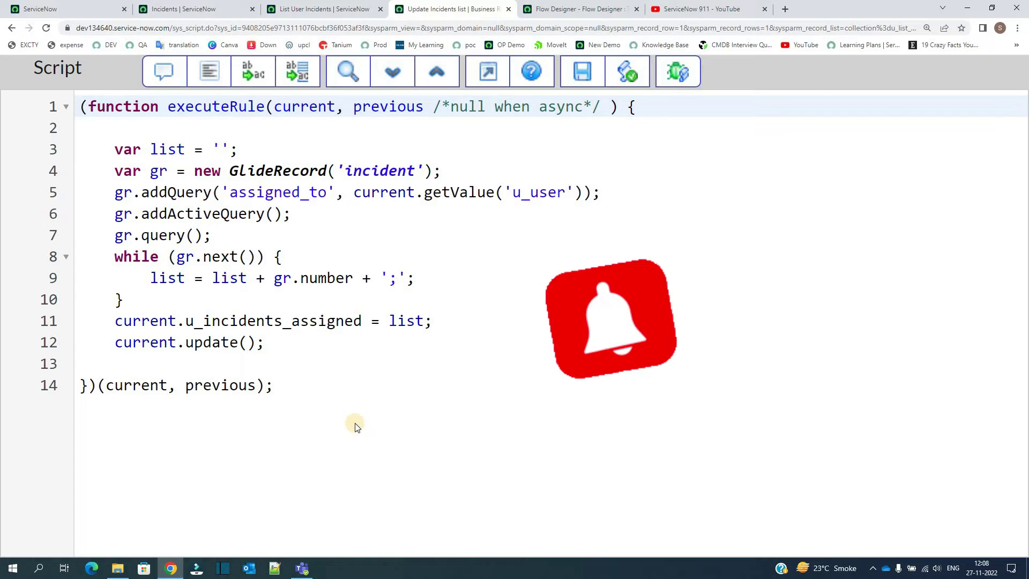
click(282, 170)
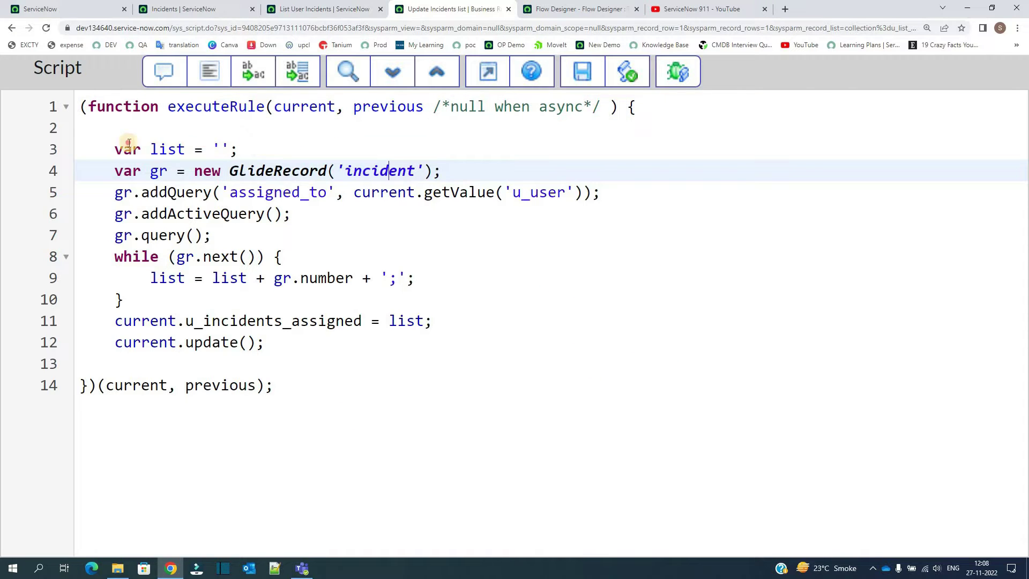
drag(124, 149, 239, 150)
double_click(382, 170)
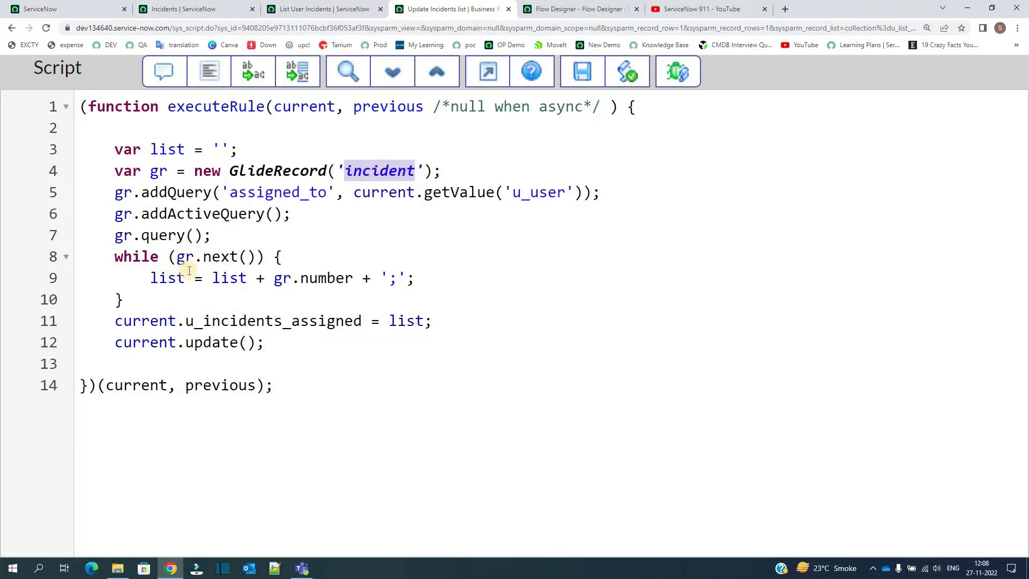
double_click(151, 278)
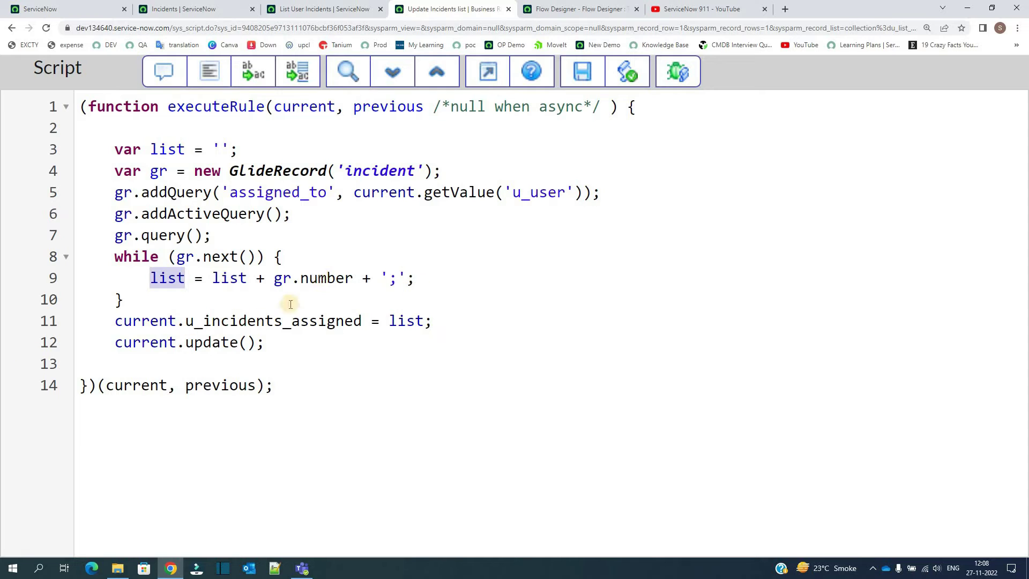
double_click(281, 323)
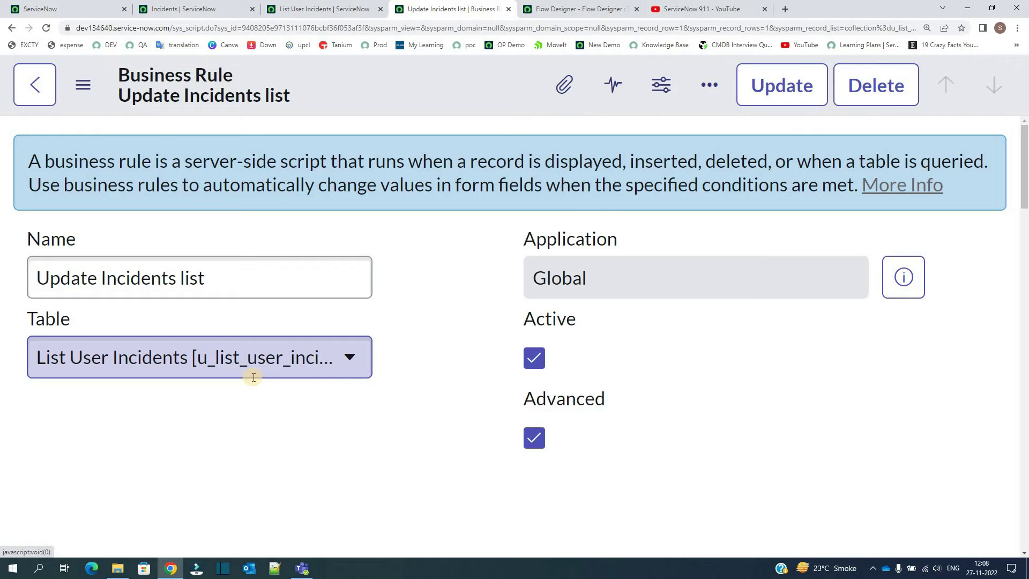
key(ctrl+0)
Create and save a new List User Incidents record for a chosen user.
click(322, 8)
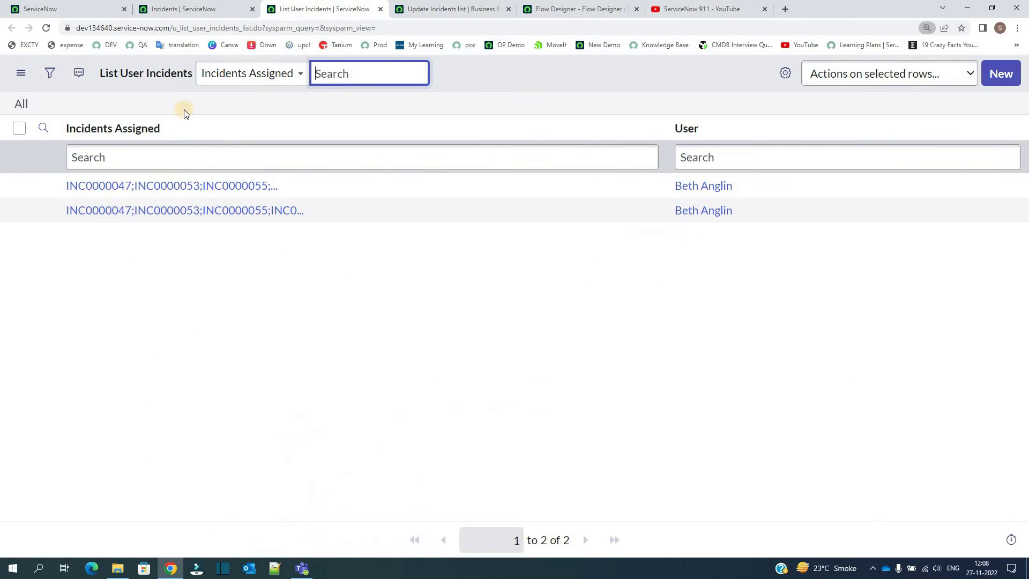
click(995, 76)
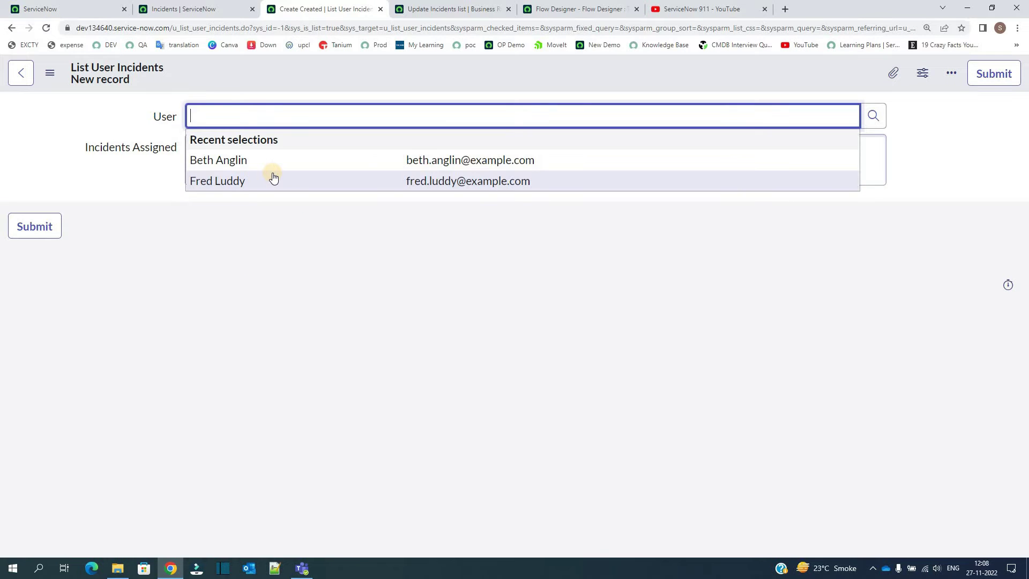
click(273, 173)
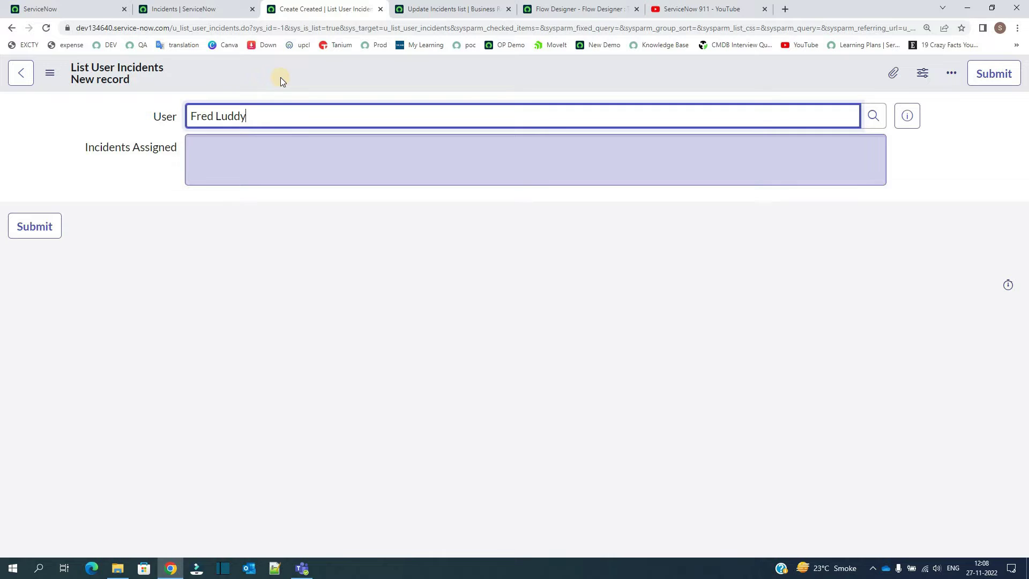
right_click(278, 78)
click(262, 79)
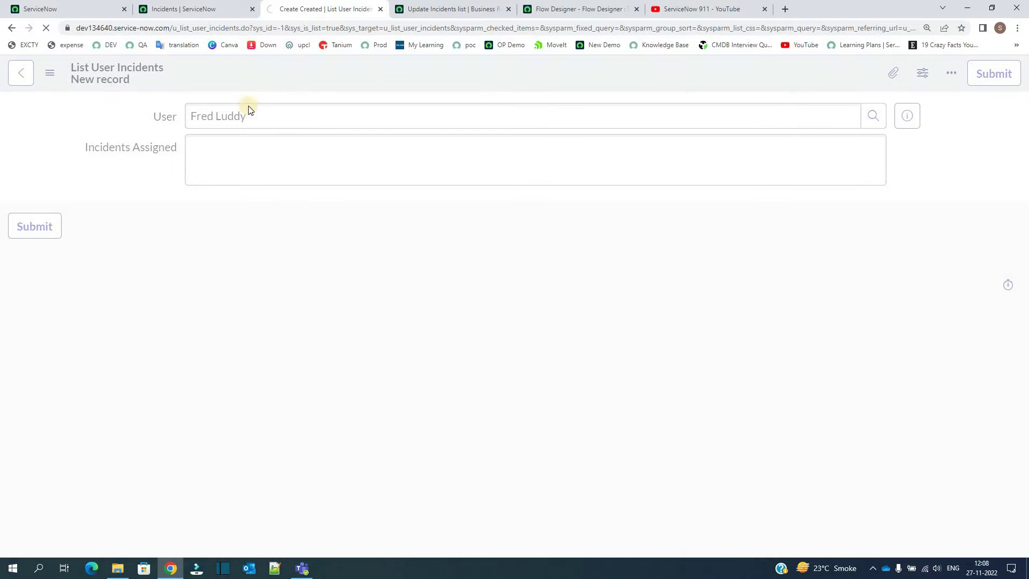
Inspect the auto-filled Incidents Assigned value and compare it with the business rule script.
triple_click(219, 151)
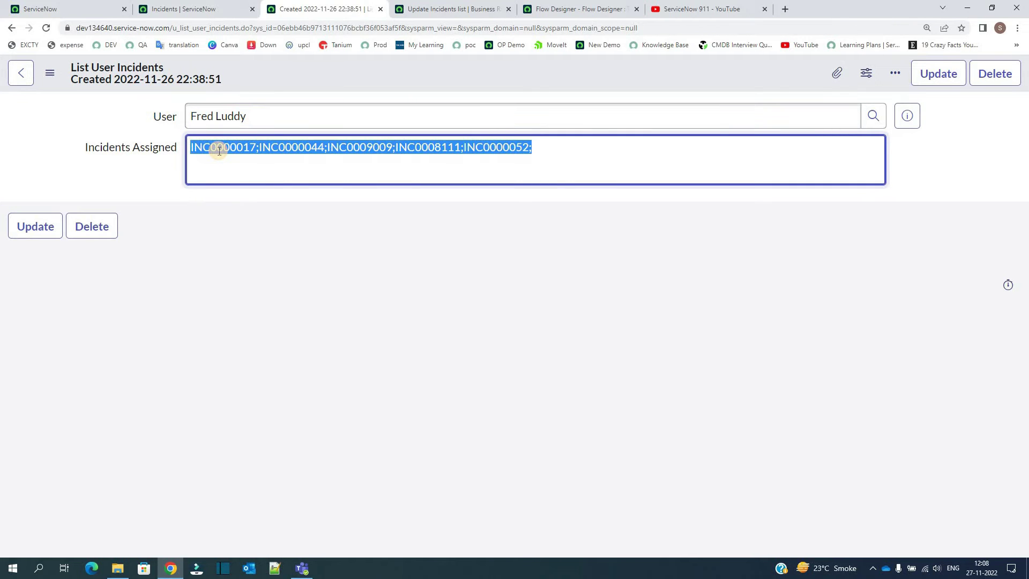
triple_click(219, 151)
click(219, 150)
click(453, 9)
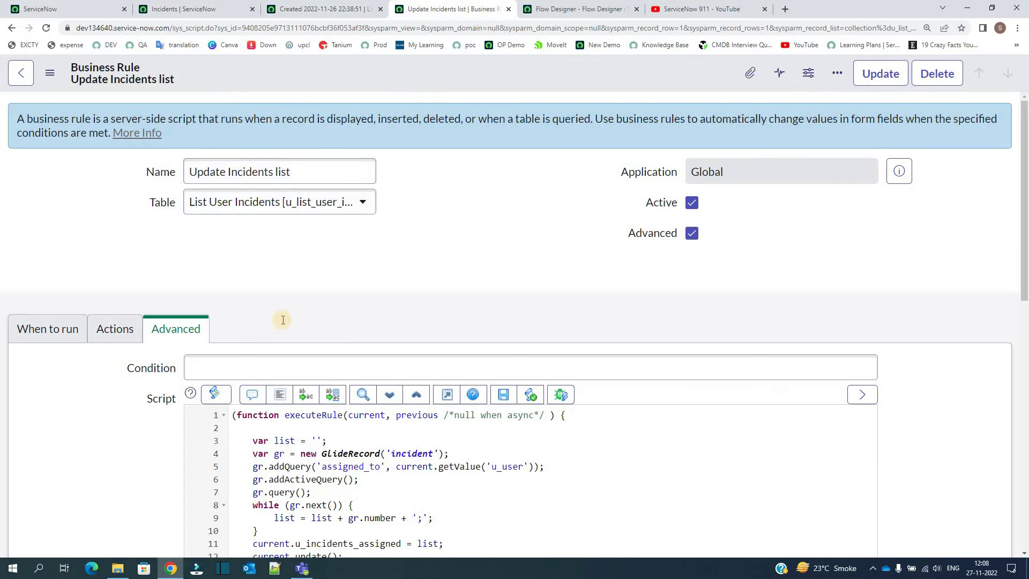
scroll(283, 320, down, 3)
click(322, 9)
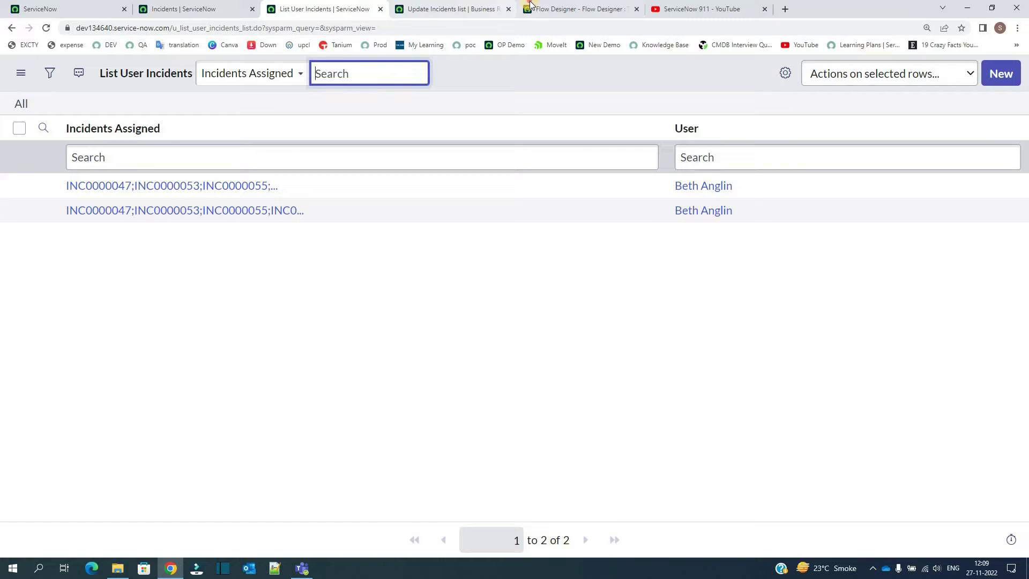
Define a String flow variable with label and name 'll' in the Test List user incidents flow.
click(576, 9)
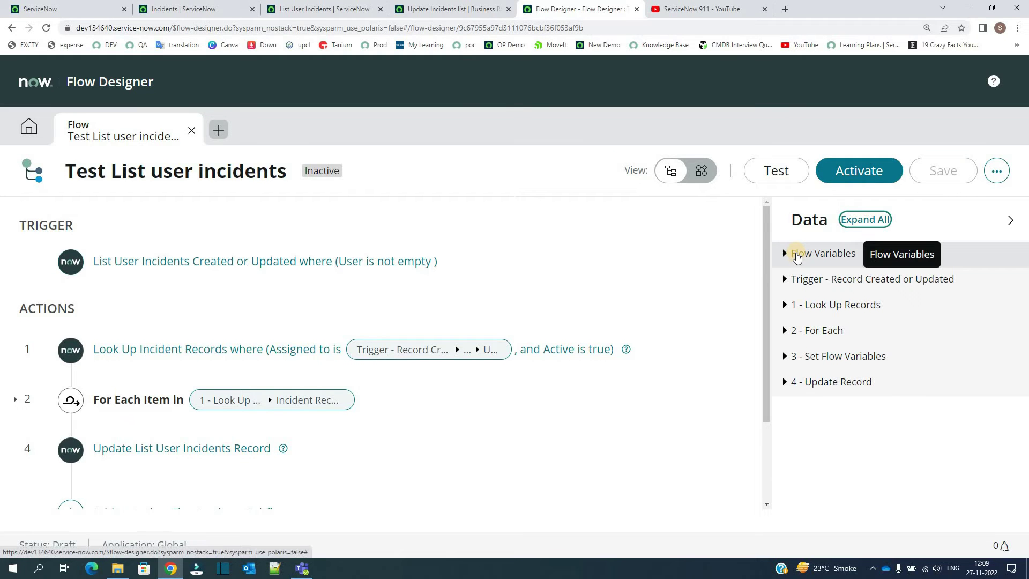
click(995, 171)
click(900, 324)
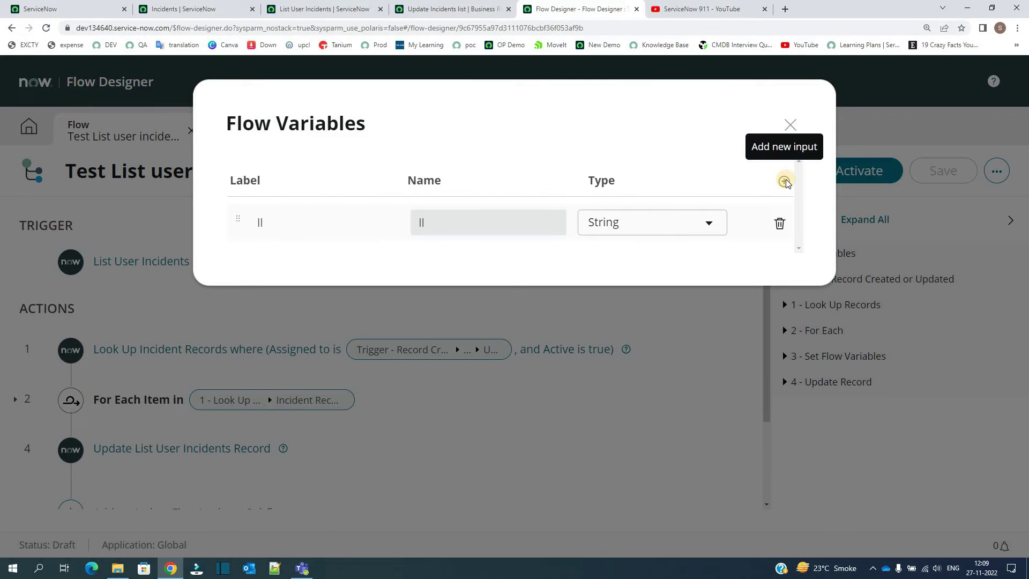
click(262, 222)
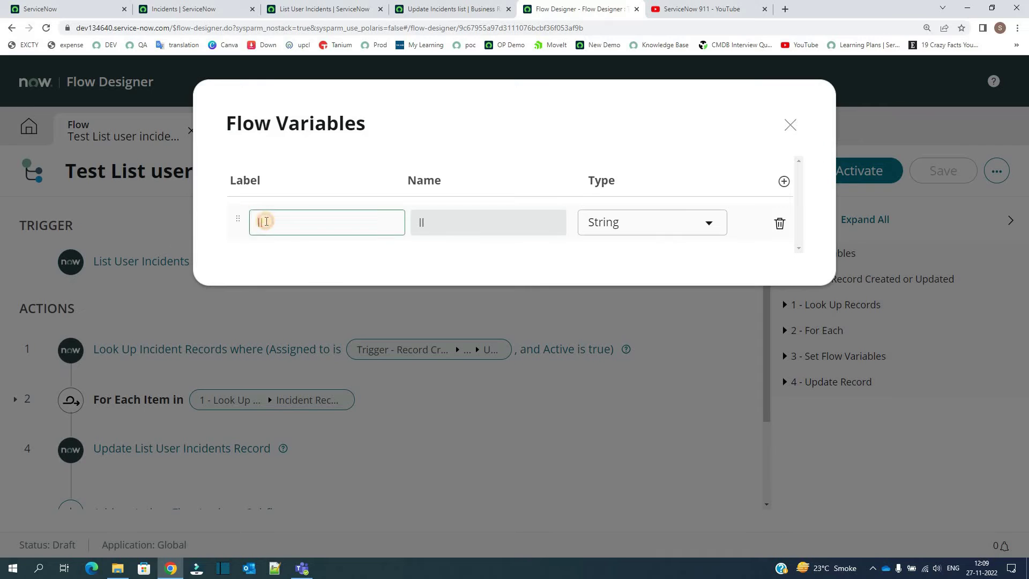
click(442, 224)
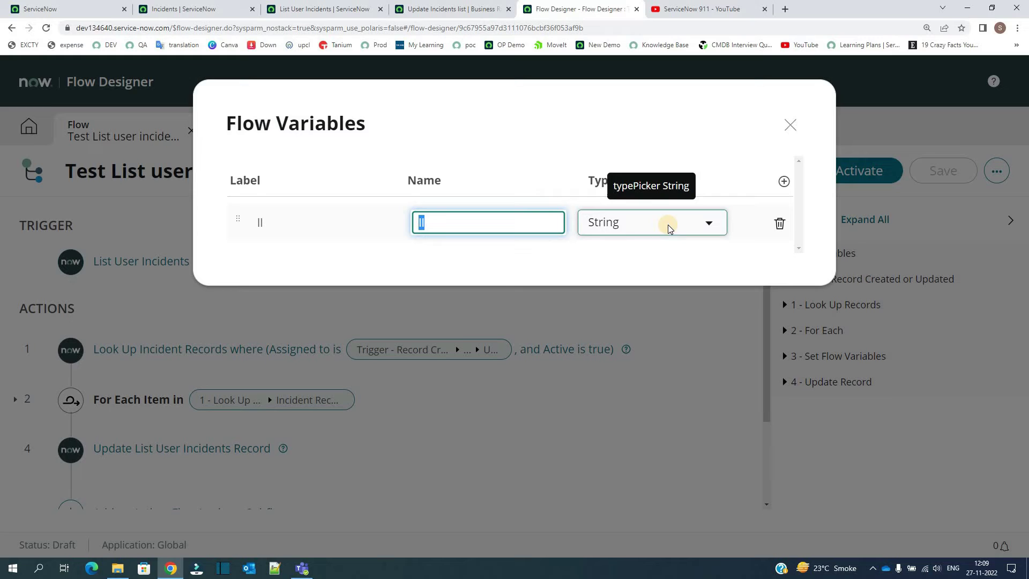
click(793, 126)
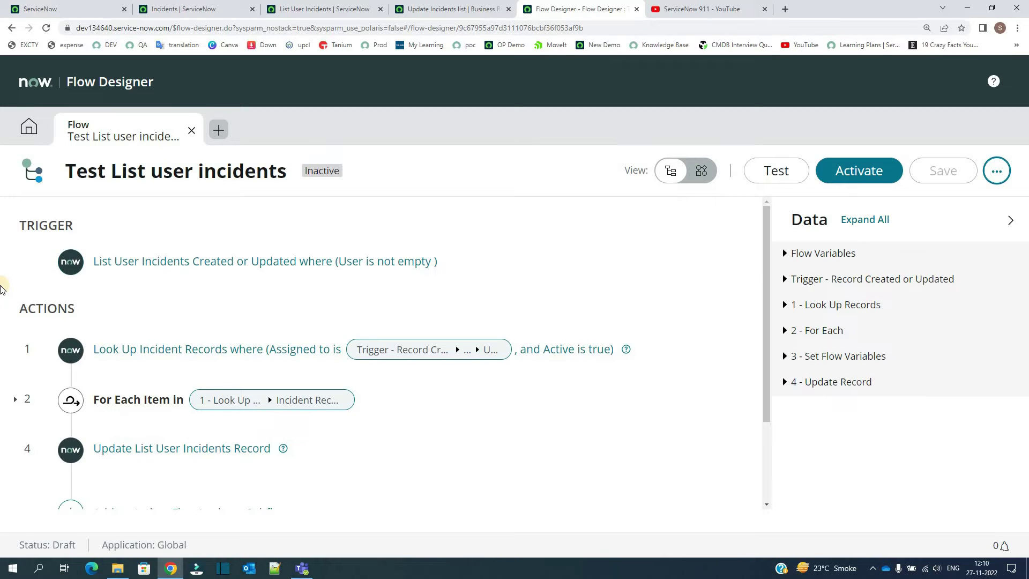
Change the trigger's Run Trigger setting from Once to For every update.
click(168, 261)
scroll(55, 353, up, 1)
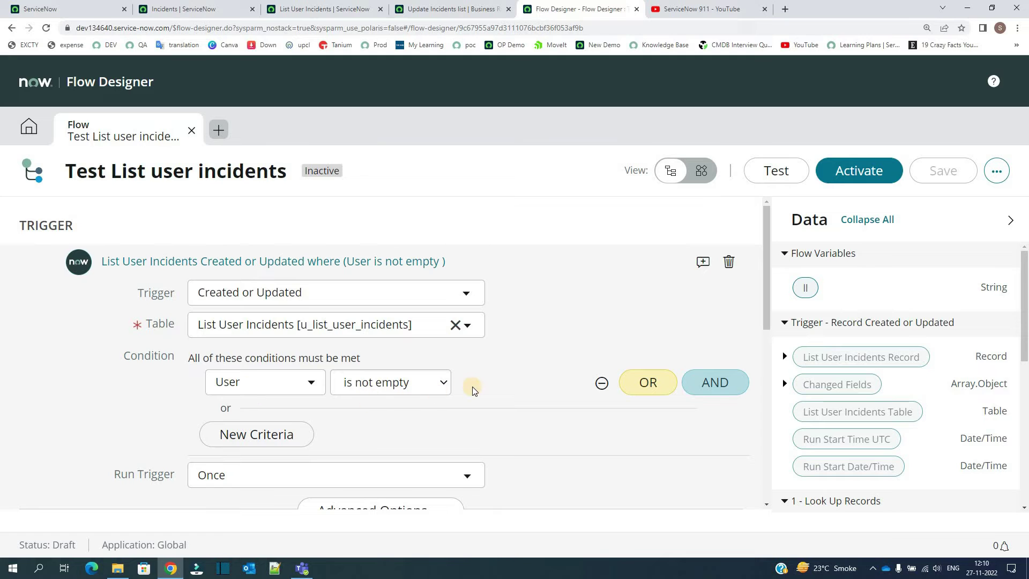
click(300, 8)
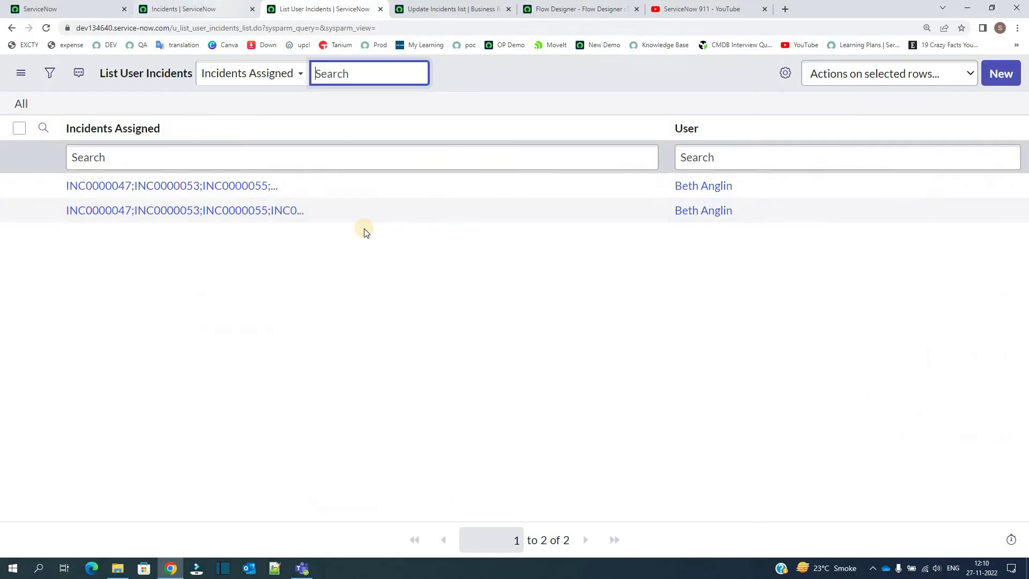
click(570, 9)
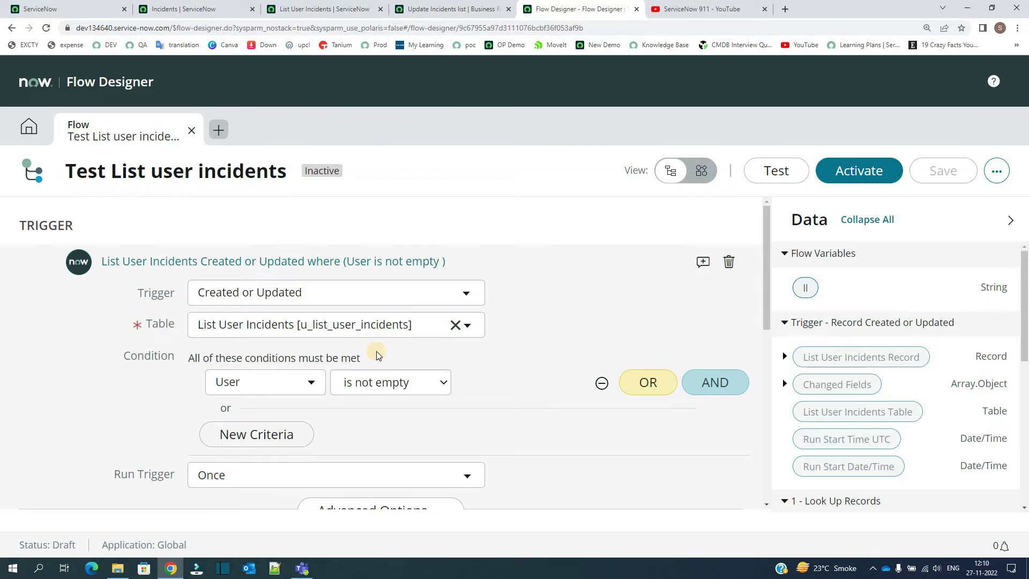
scroll(361, 350, down, 2)
click(238, 375)
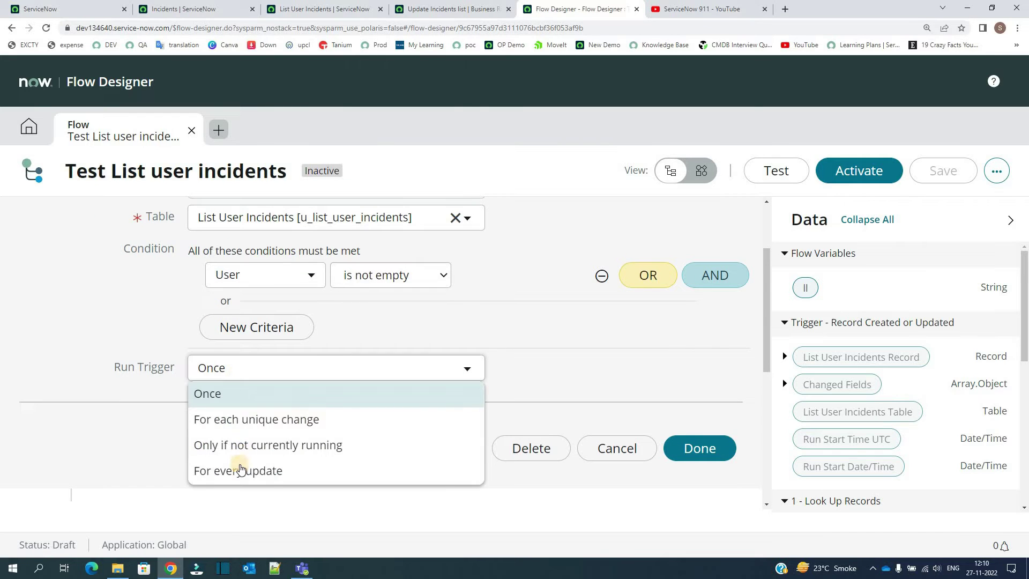
click(237, 469)
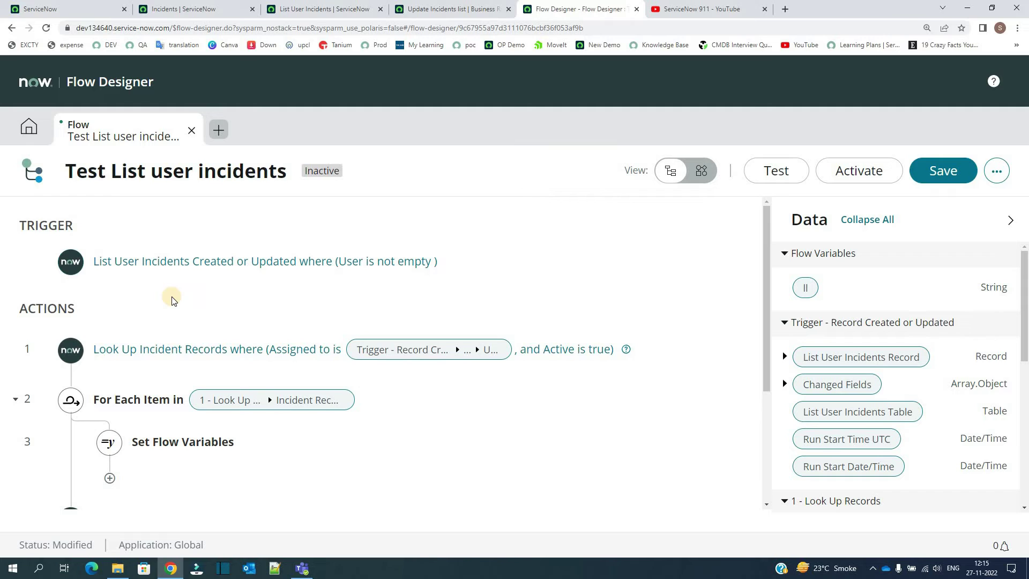
Review the Look Up Incident Records action and the For Each loop over its records.
click(161, 354)
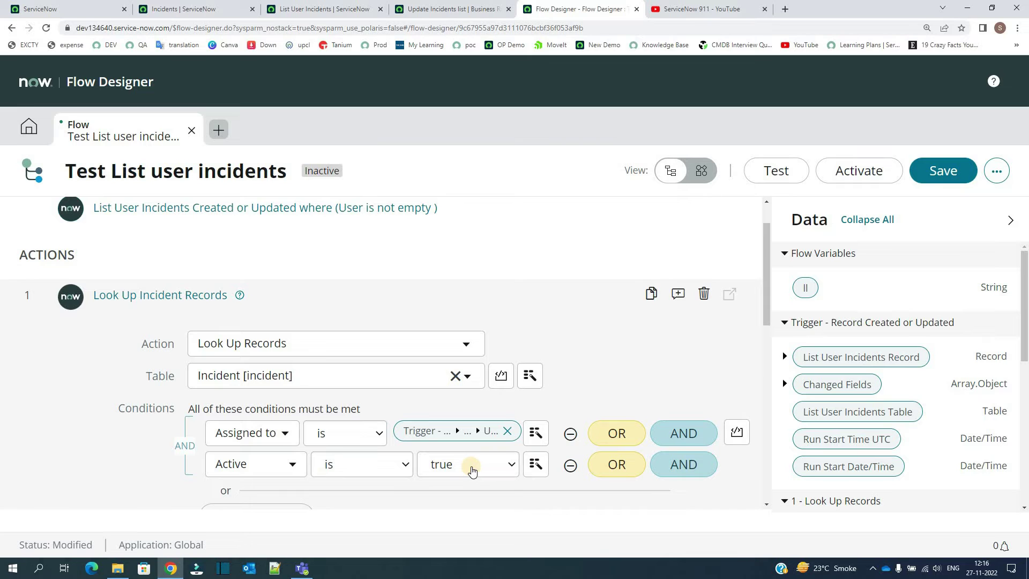
click(70, 322)
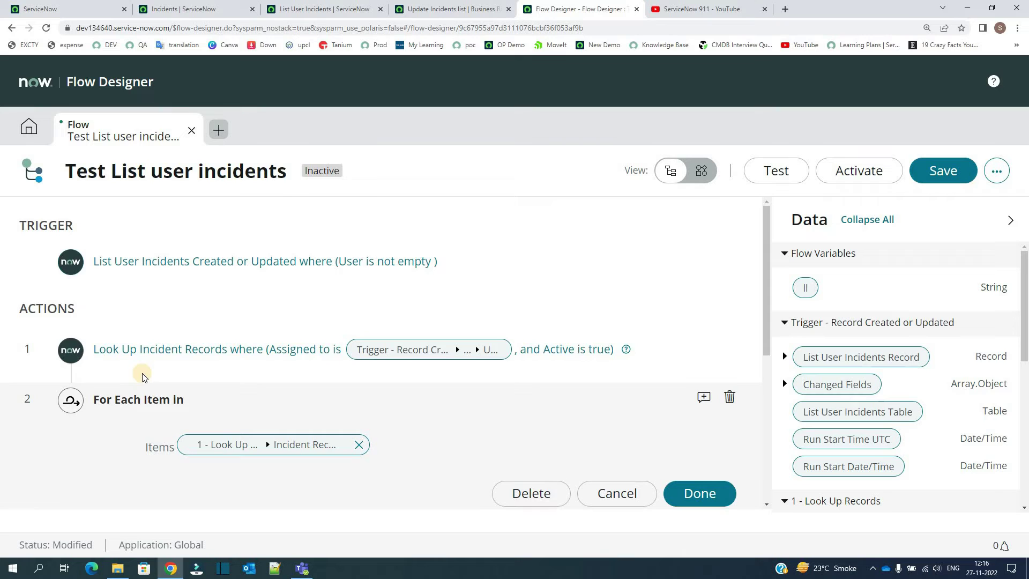
scroll(143, 377, down, 1)
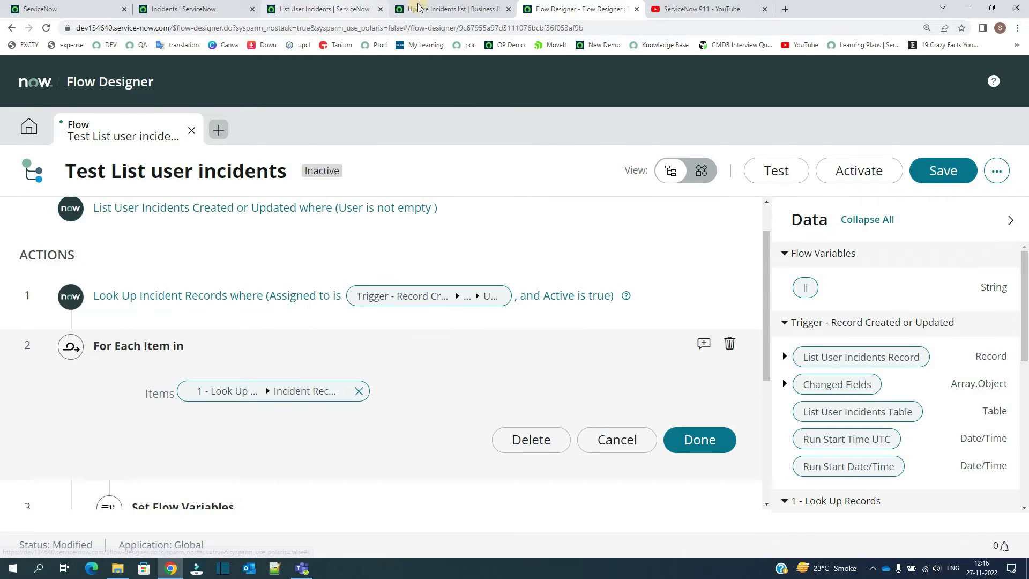
Compare against the List User Incidents records and the business rule script's while loop.
click(355, 9)
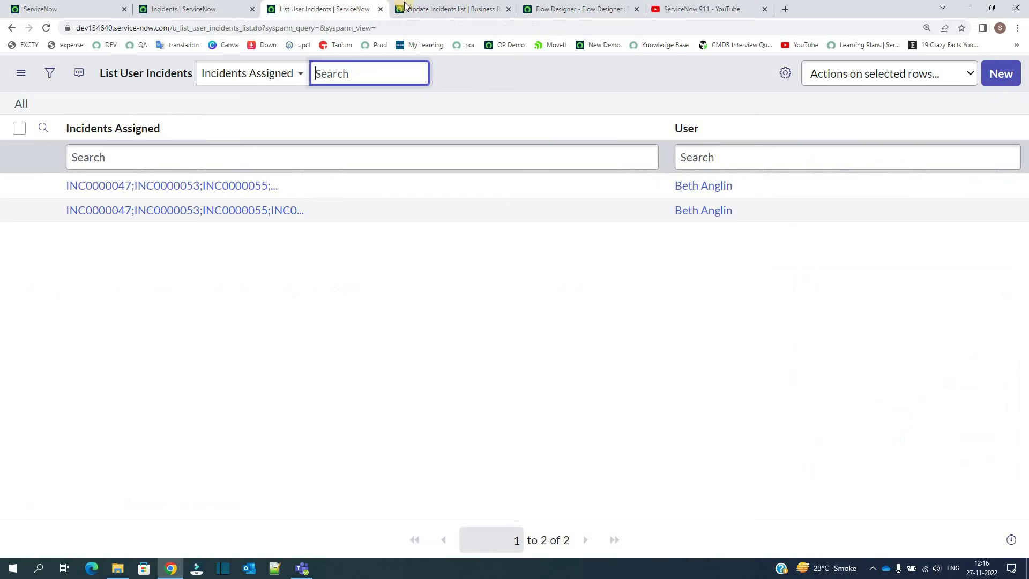
click(450, 9)
scroll(294, 317, down, 3)
scroll(292, 288, down, 1)
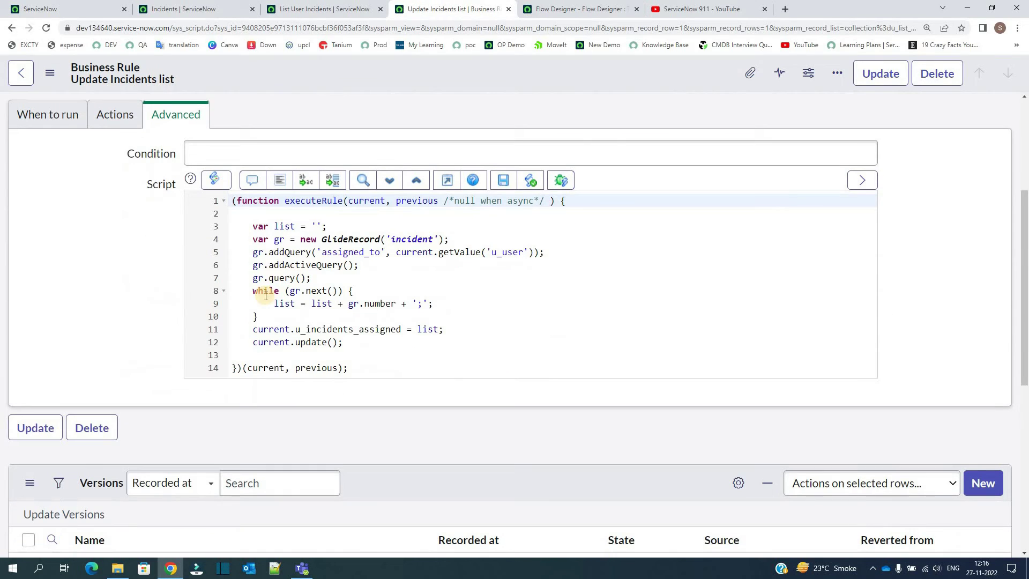
double_click(266, 296)
click(576, 10)
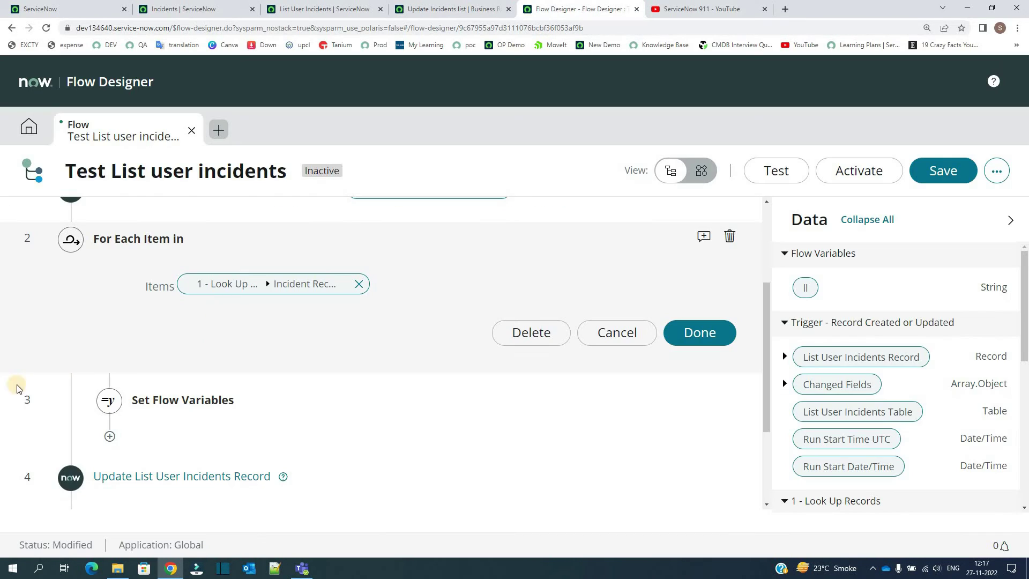
Review the Set Flow Variables step's ll Data value, then collapse the For Each block.
click(182, 400)
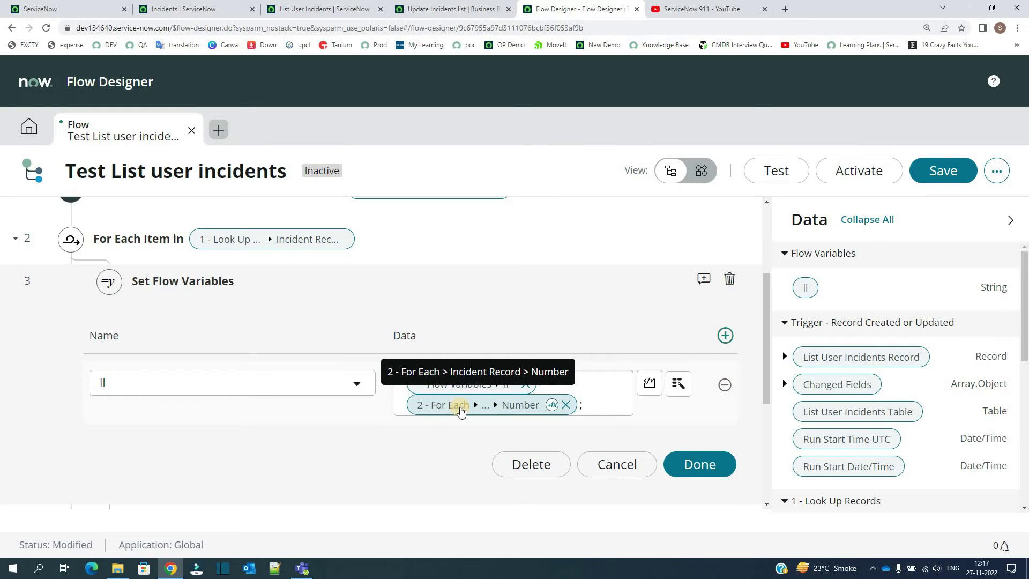
click(608, 400)
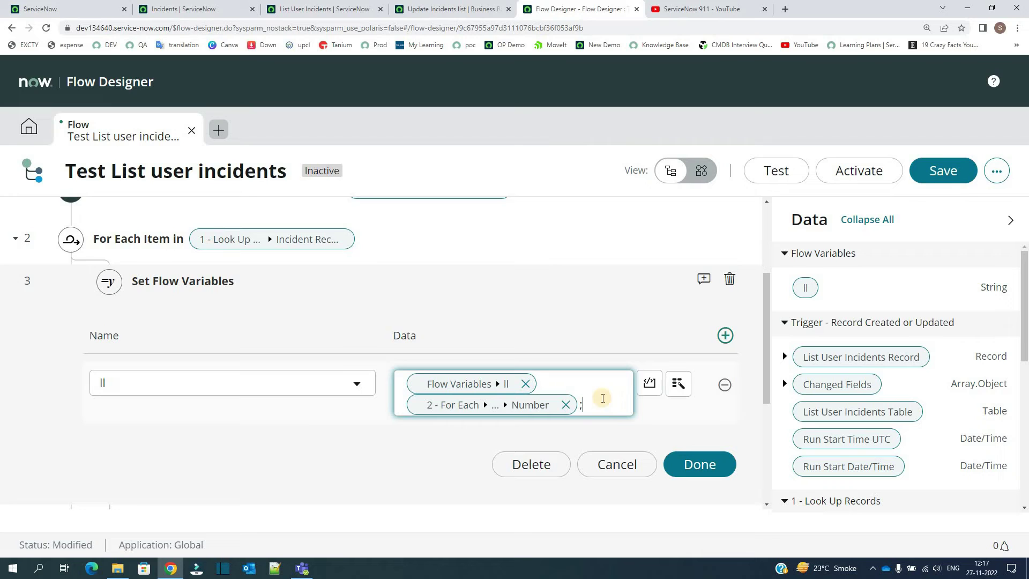
click(282, 456)
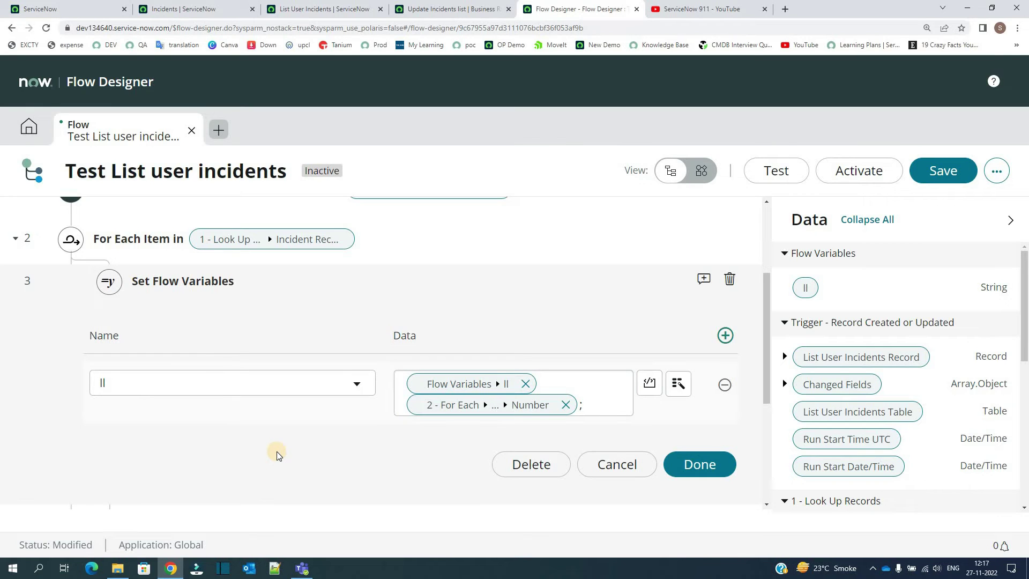
scroll(289, 439, down, 1)
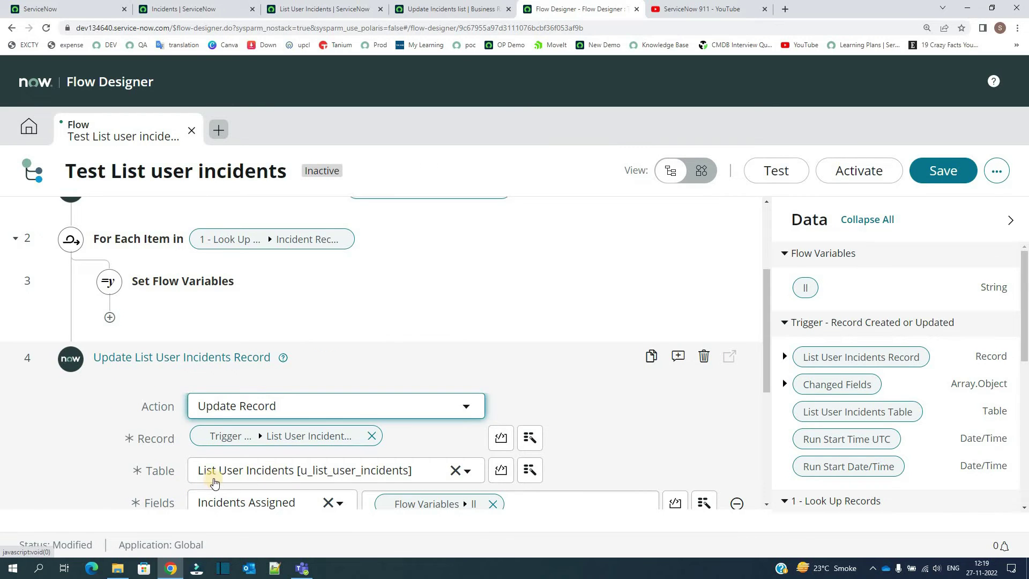
scroll(146, 375, down, 3)
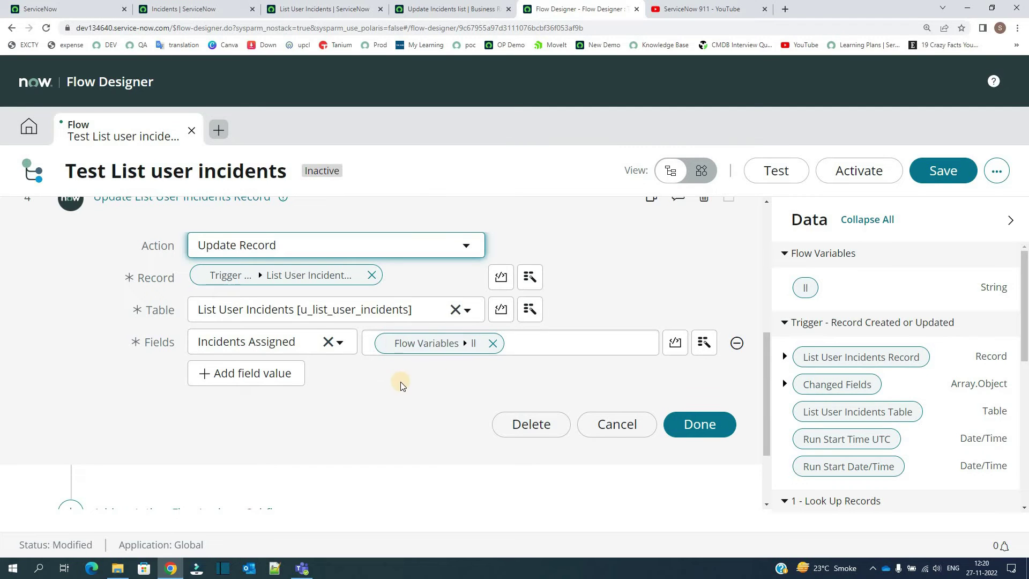
scroll(255, 255, up, 4)
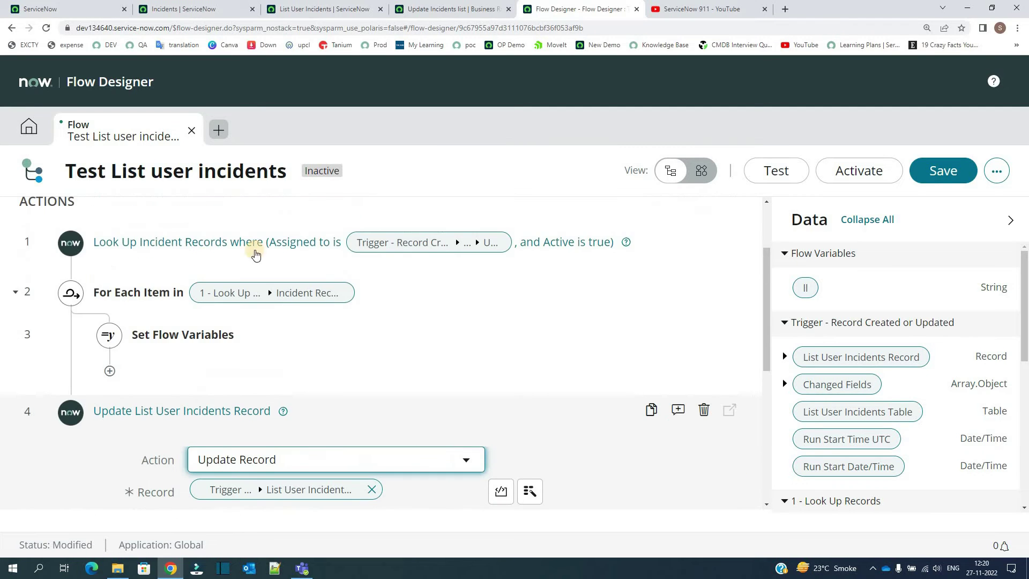
click(155, 337)
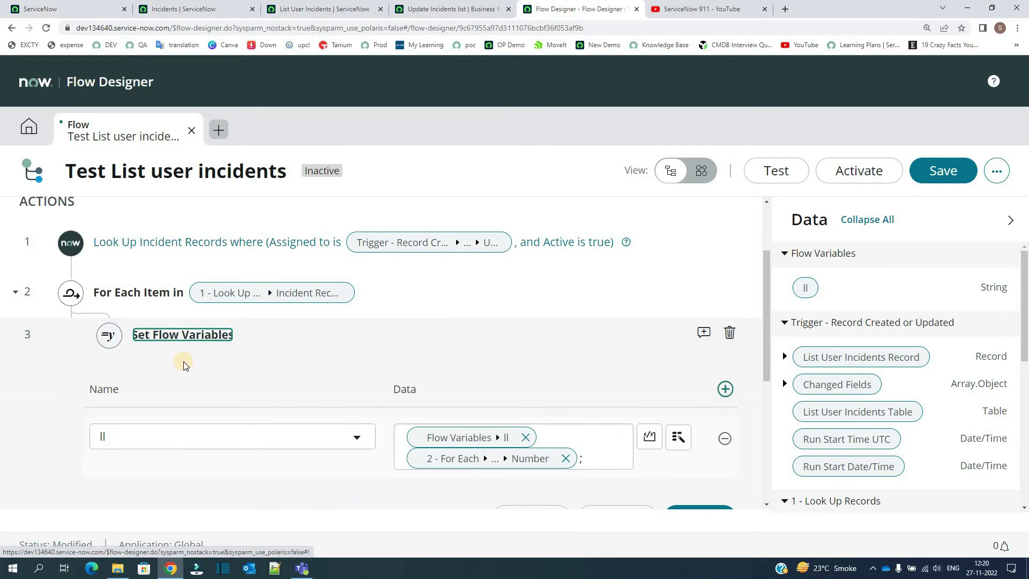
scroll(161, 363, up, 4)
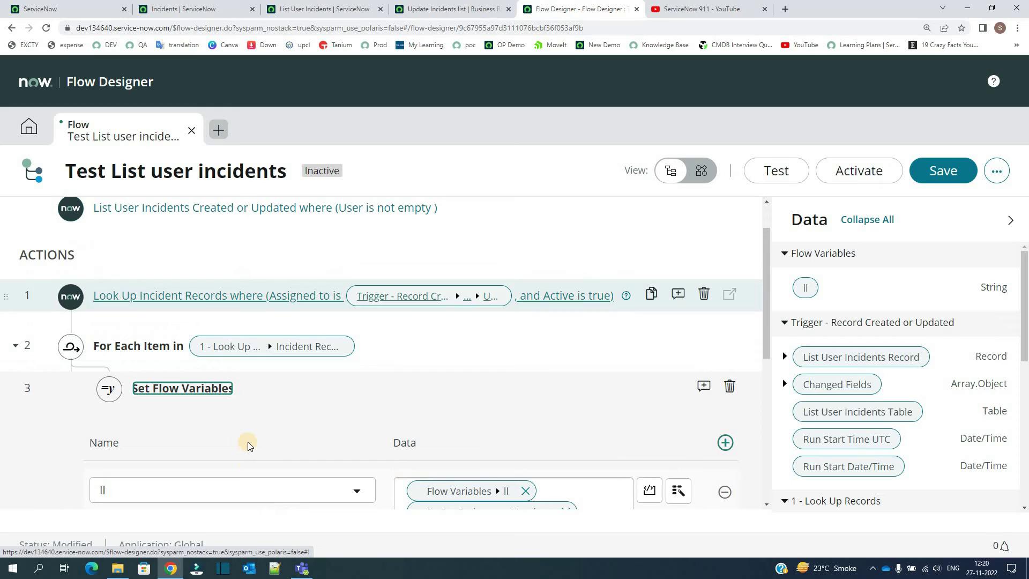
click(16, 346)
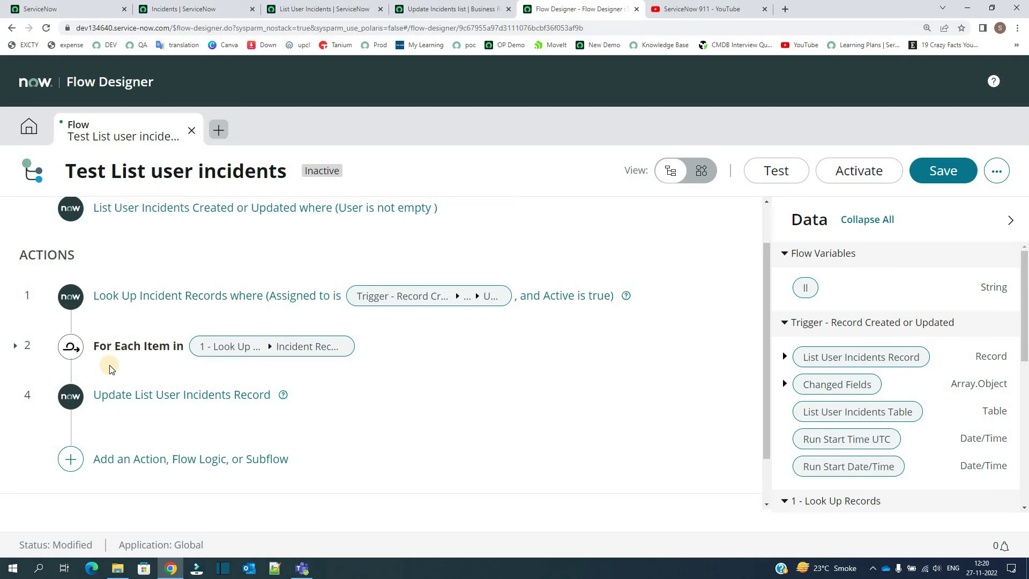
Point out the script's while loop, line 9 append, and lines 11–12 saving the list to the record.
key(ctrl+shift+Tab)
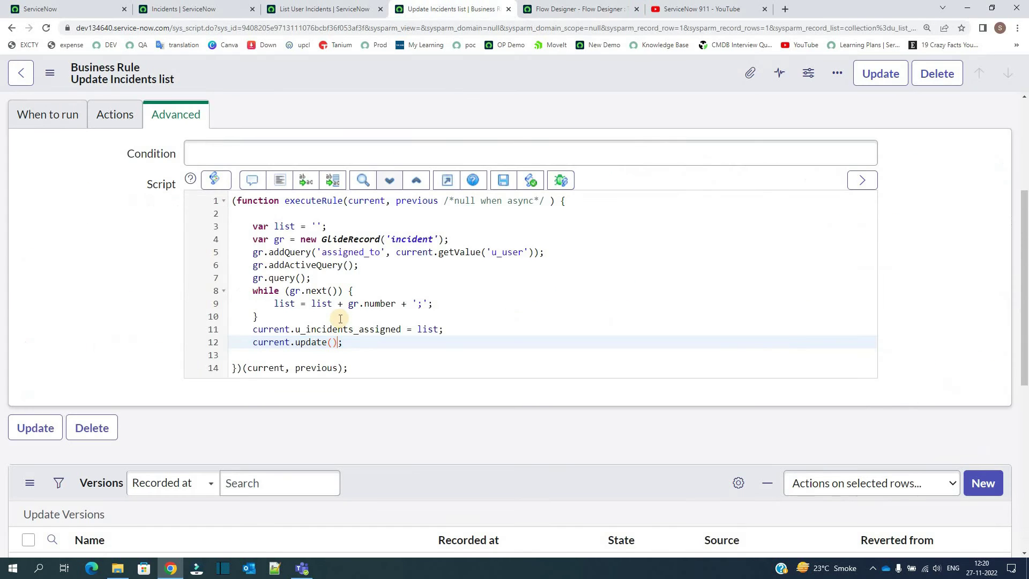
scroll(340, 318, up, 1)
ctrl+scroll(328, 320, up, 1)
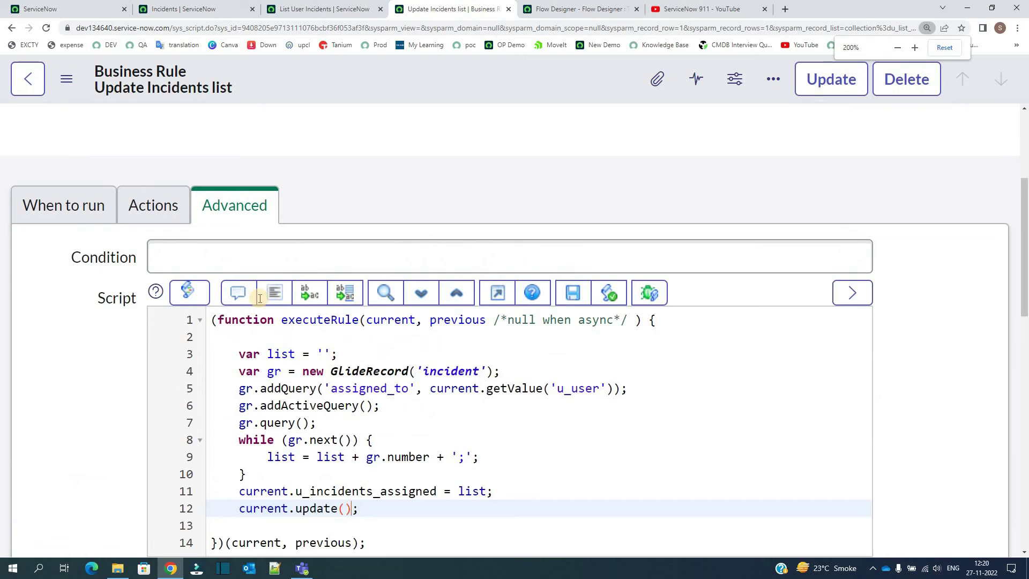
scroll(257, 328, down, 2)
double_click(258, 332)
triple_click(268, 350)
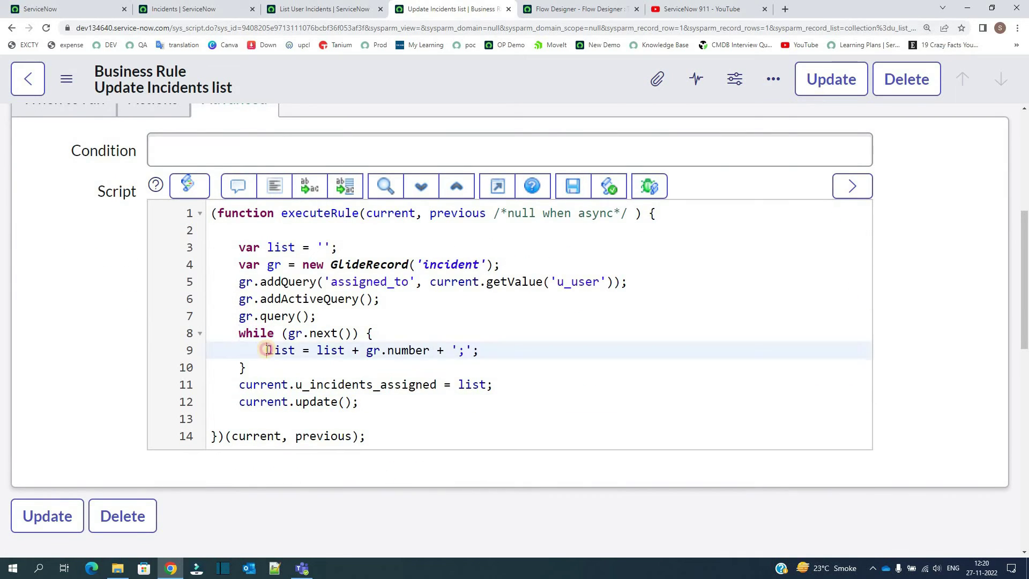
triple_click(268, 350)
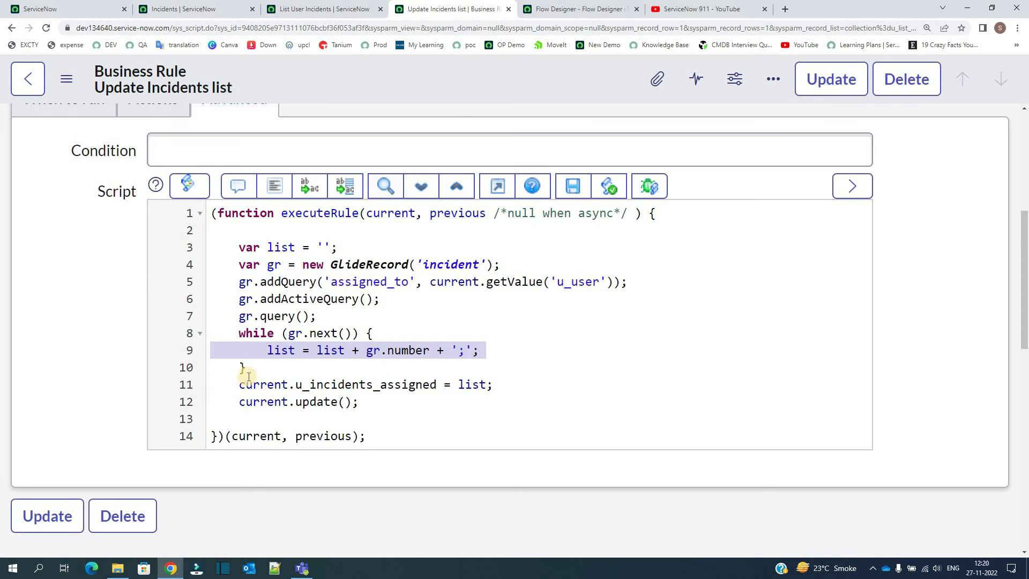
drag(241, 385, 366, 405)
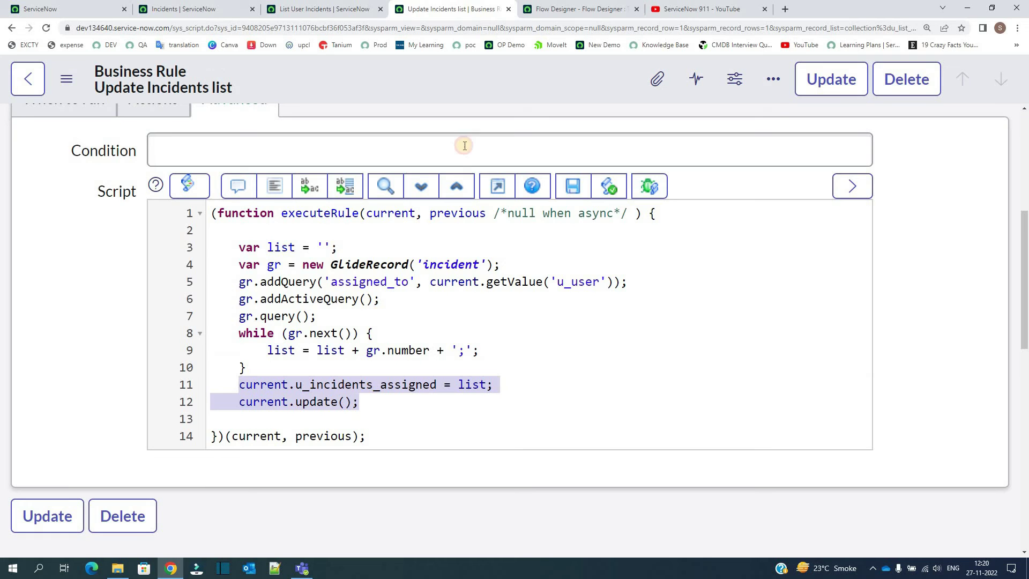
key(ctrl+Tab)
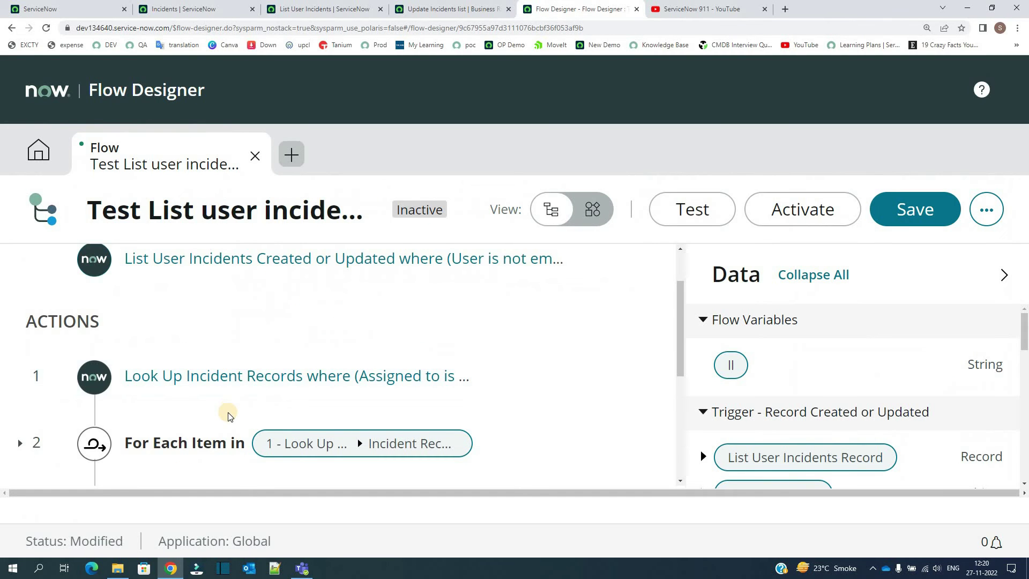
Expand the For Each loop and open the Update List User Incidents Record step's settings.
scroll(228, 415, down, 3)
key(ctrl+minus)
key(ctrl+minus)
key(ctrl+minus)
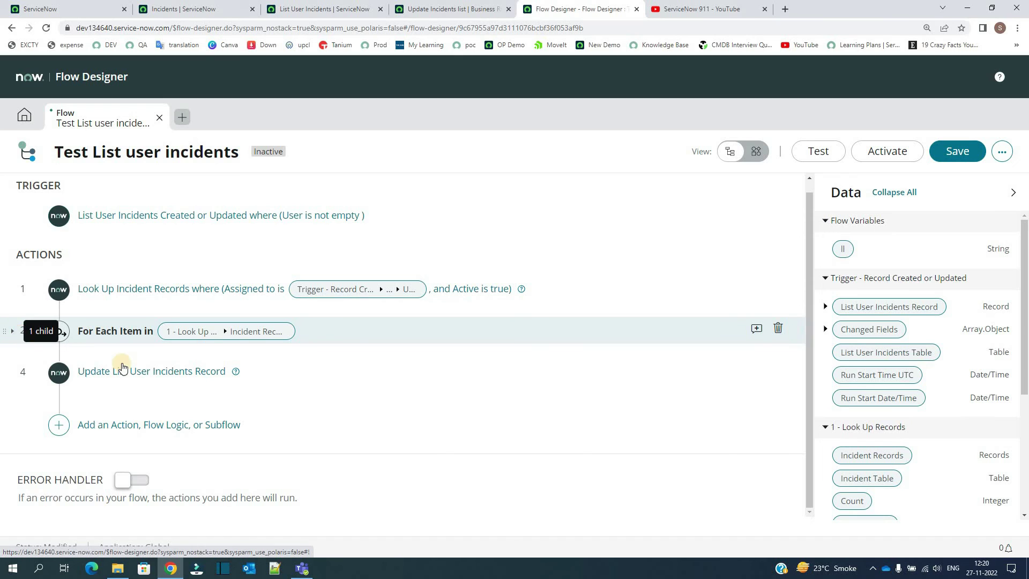
click(152, 366)
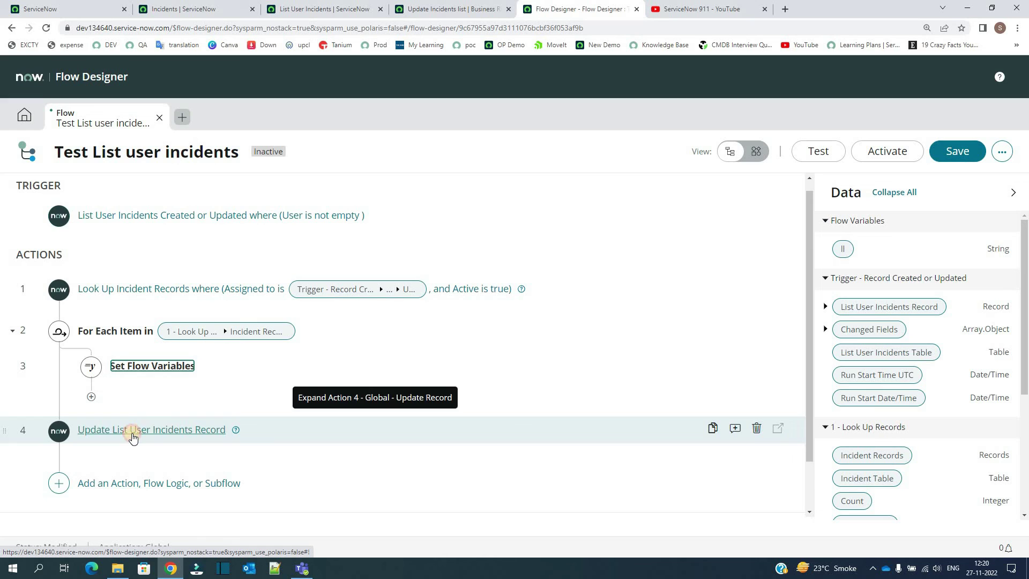
click(133, 437)
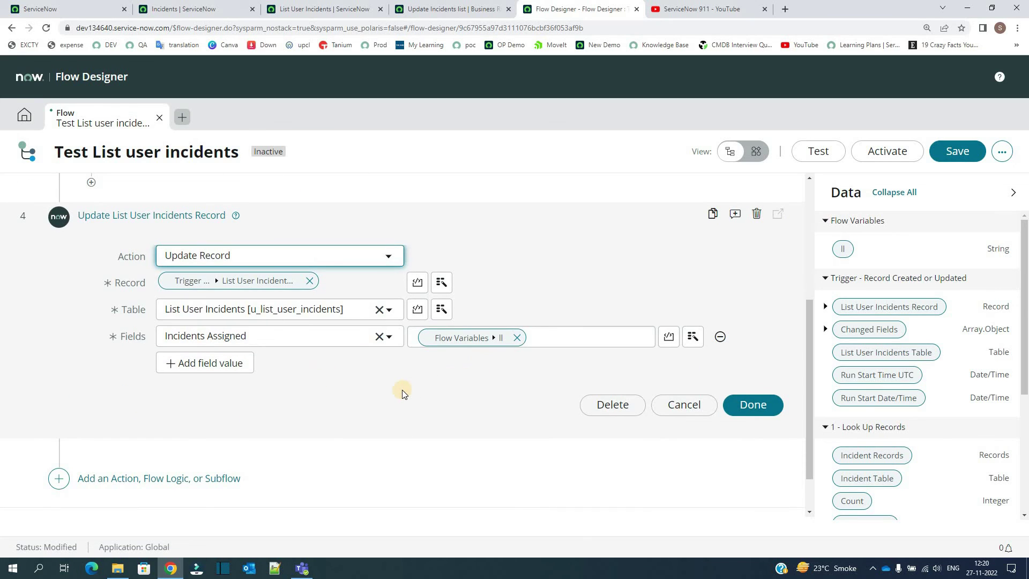
scroll(358, 409, up, 4)
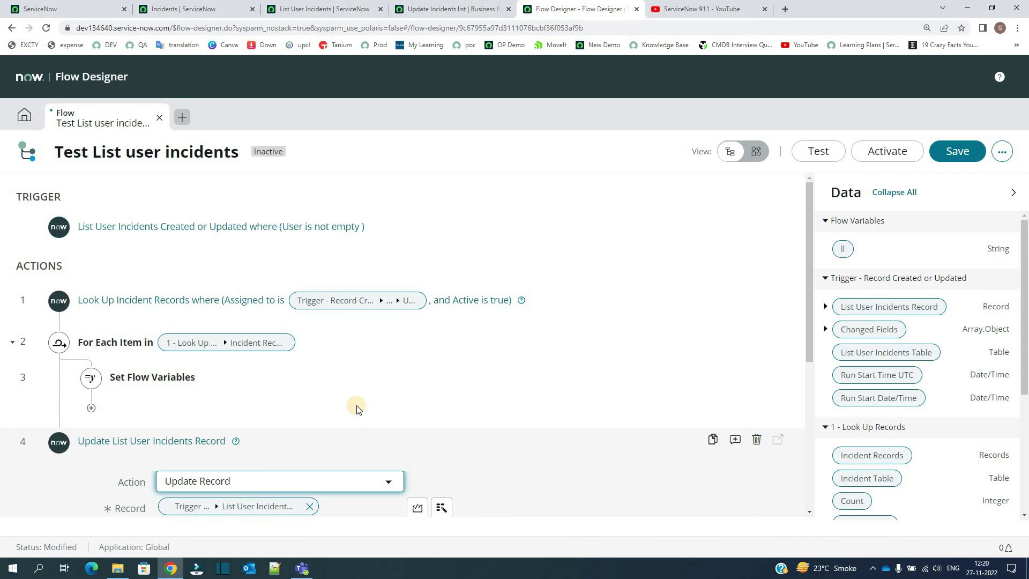
scroll(357, 405, down, 3)
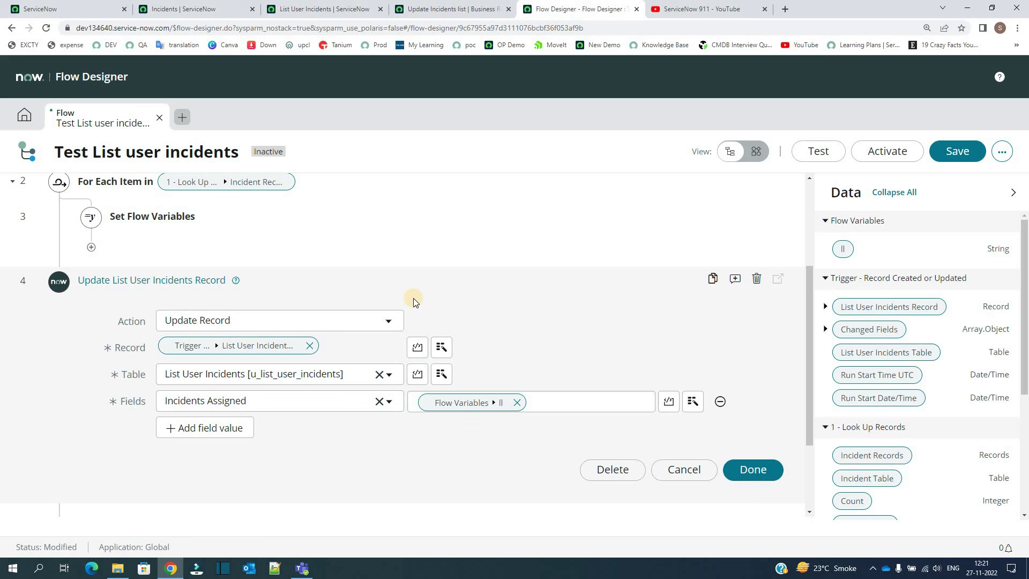
scroll(413, 298, up, 3)
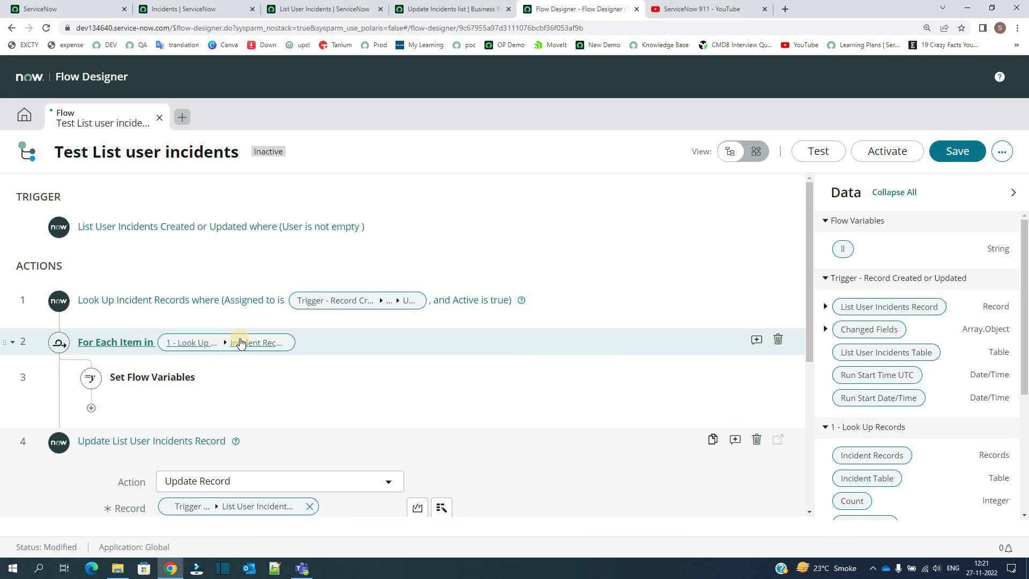